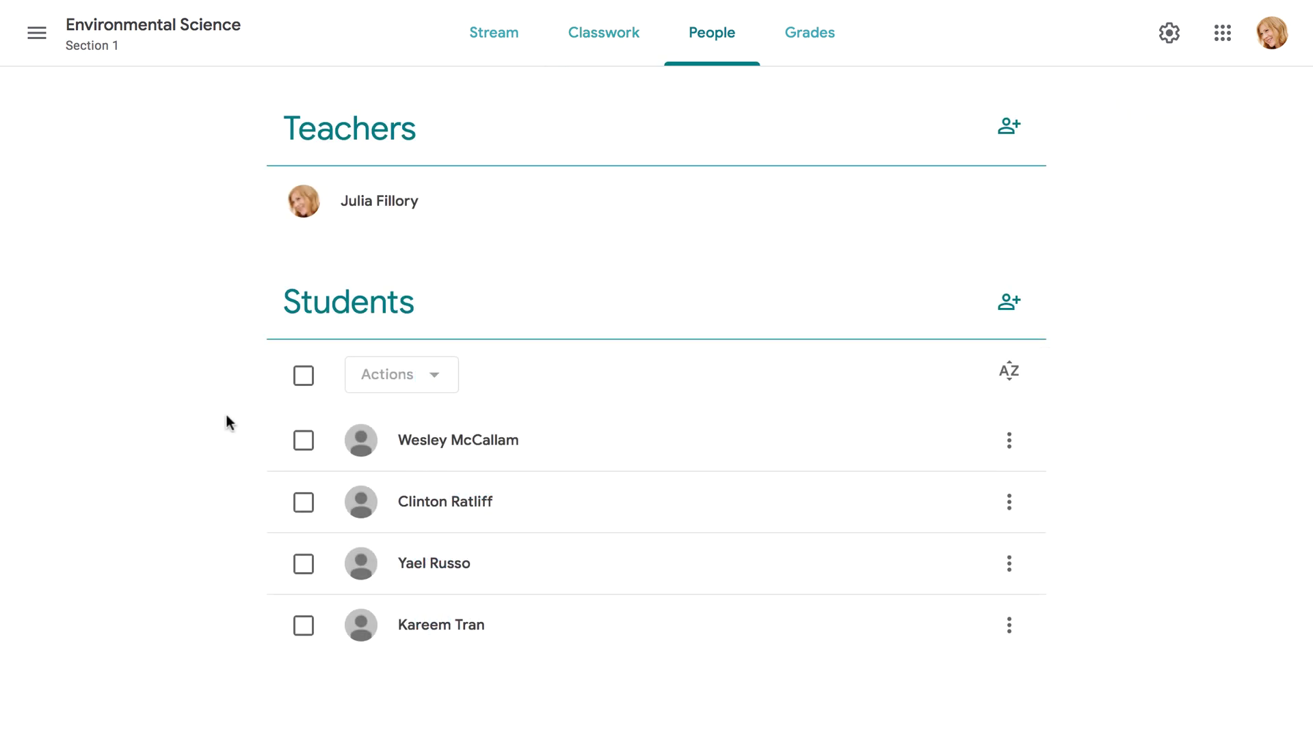
Select all four students on the example class's People page and open their bulk actions.
left_click(303, 377)
left_click(433, 381)
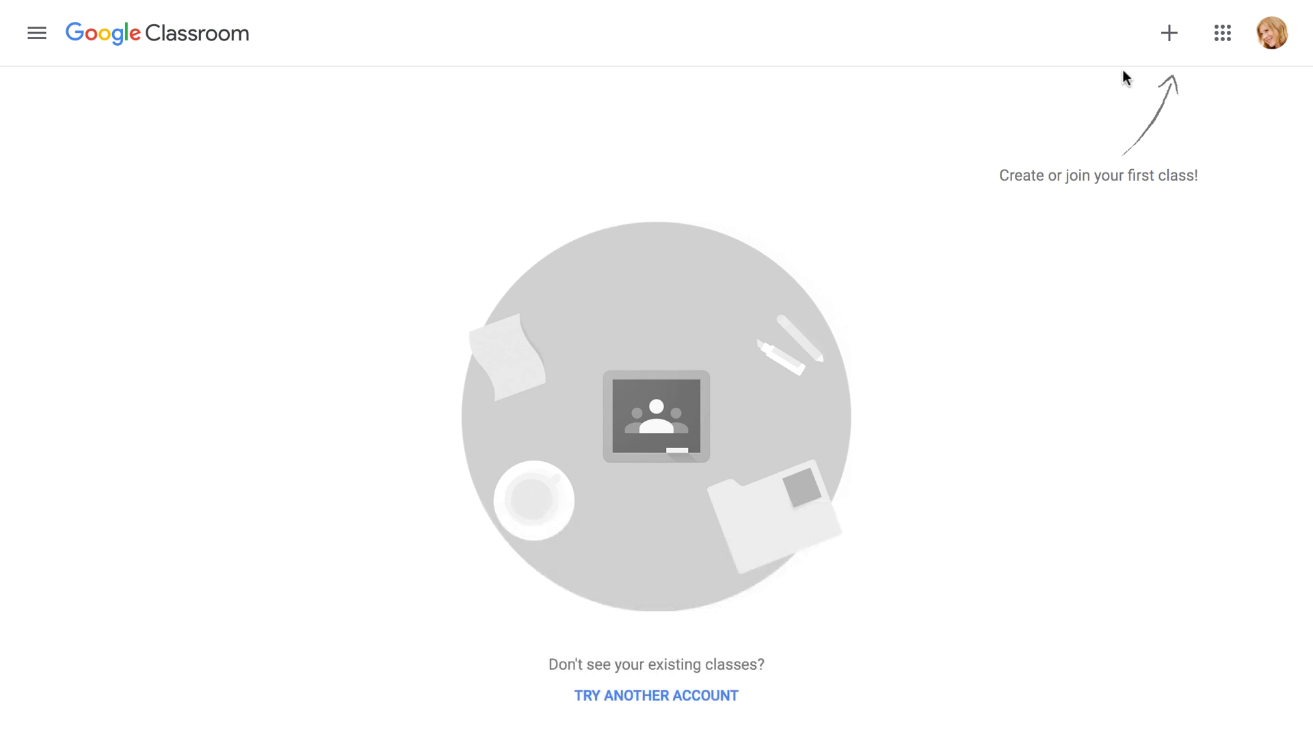
Start creating a new class and tick the school-use acknowledgement in the notice.
left_click(1169, 48)
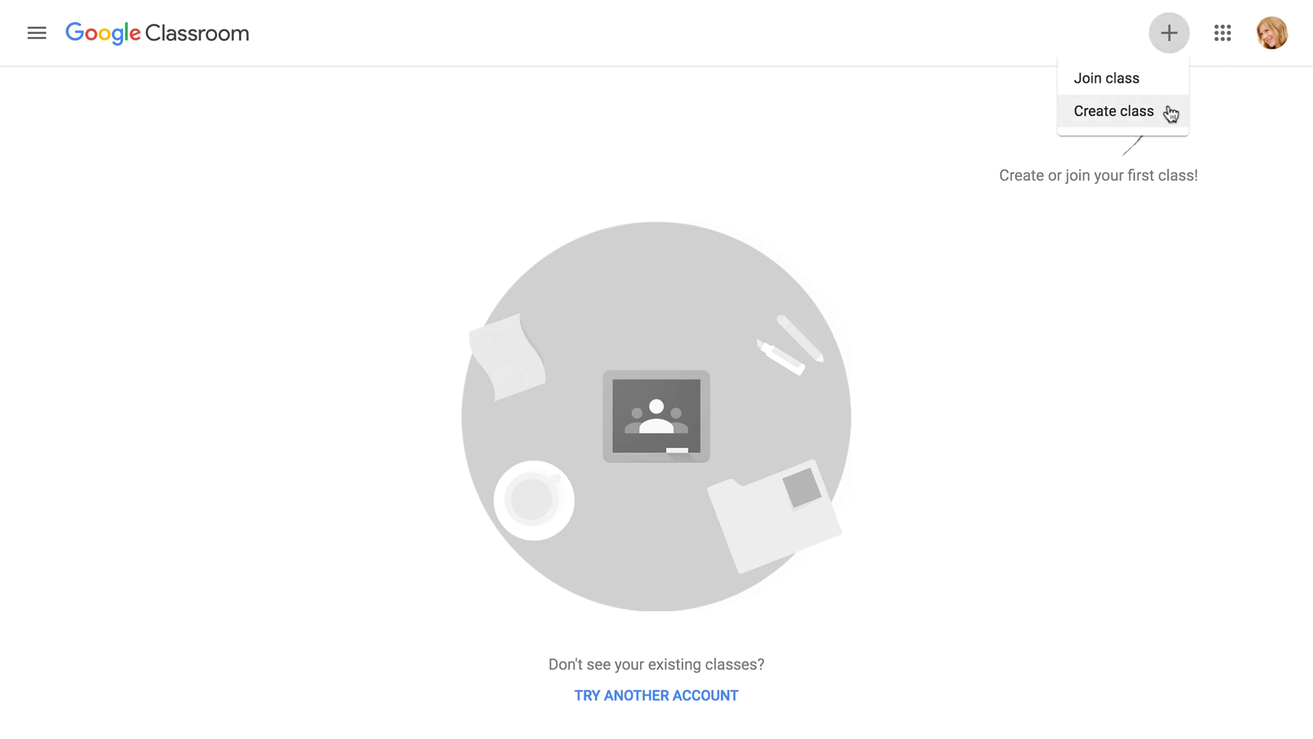
left_click(1170, 112)
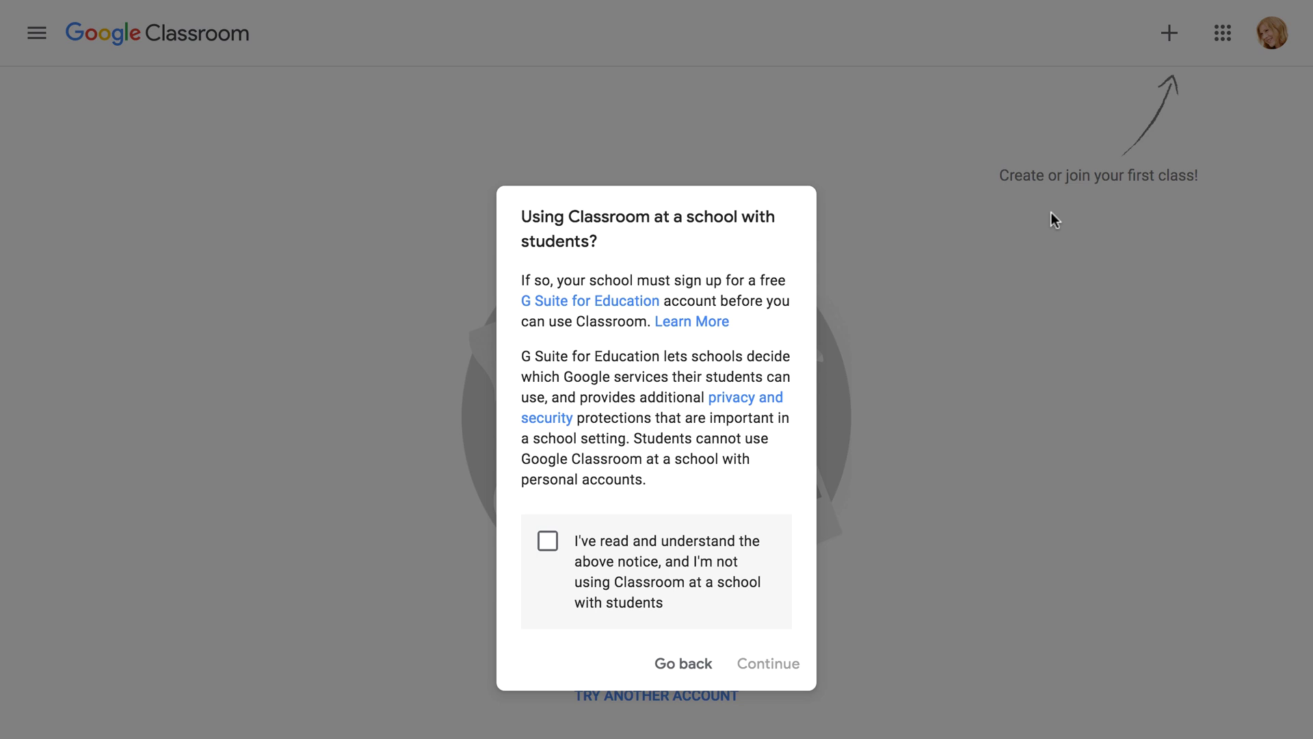
left_click(549, 541)
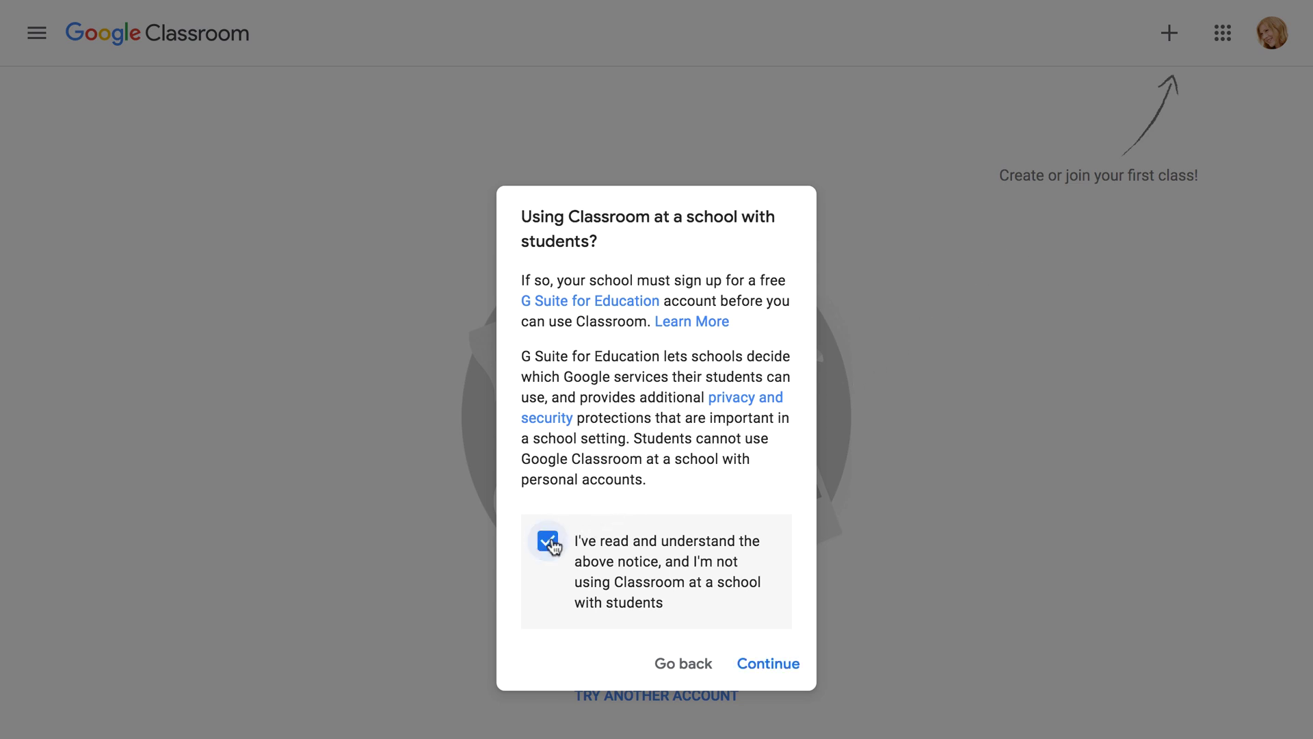
Create class 'Environmental Science', section 'Section 1', subject 'Science Lab', room 237.
left_click(760, 677)
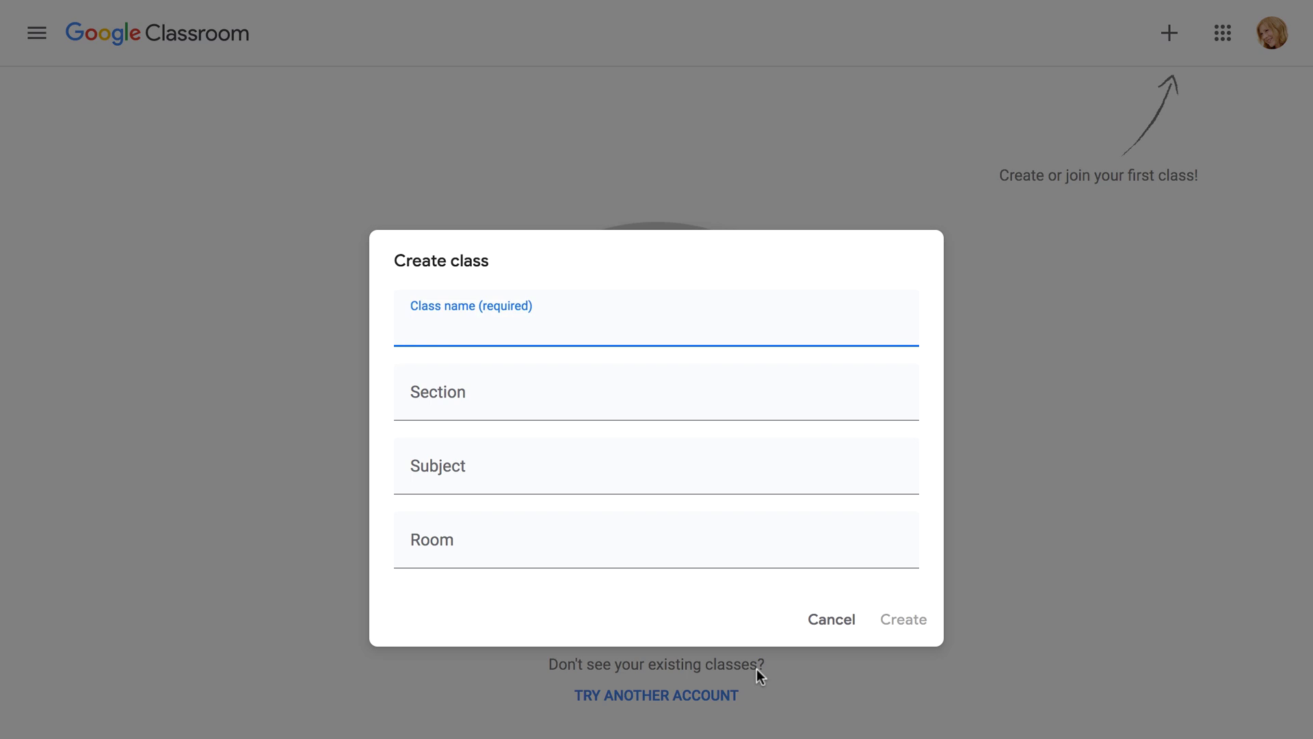
type("Environm")
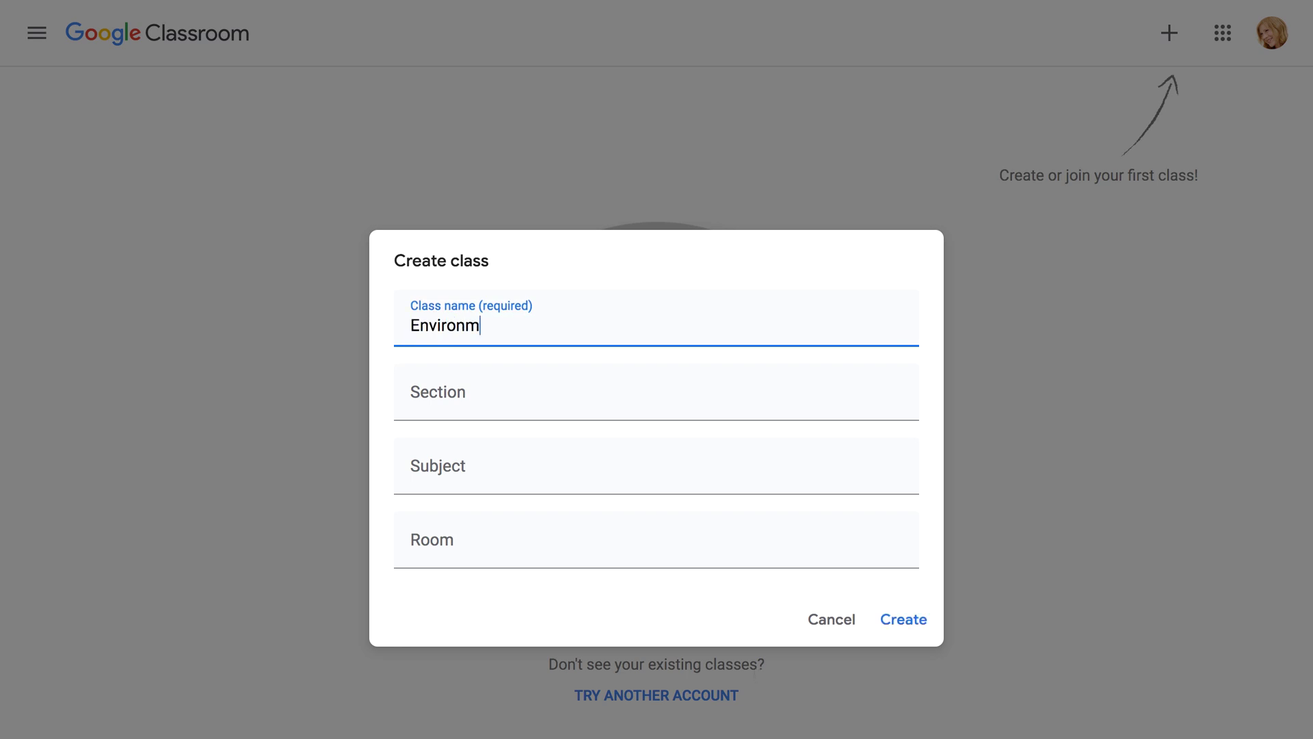
type("ental Science")
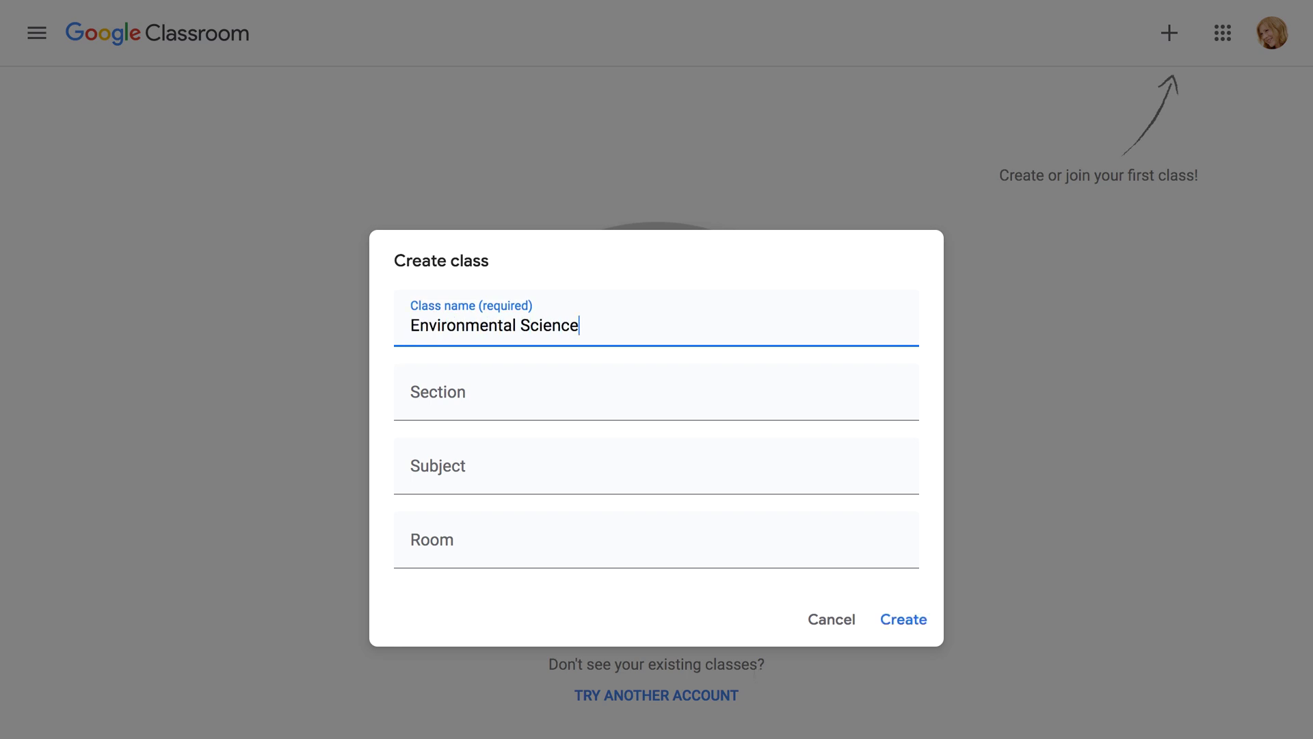
key("Tab")
type("Section 1")
key("Tab")
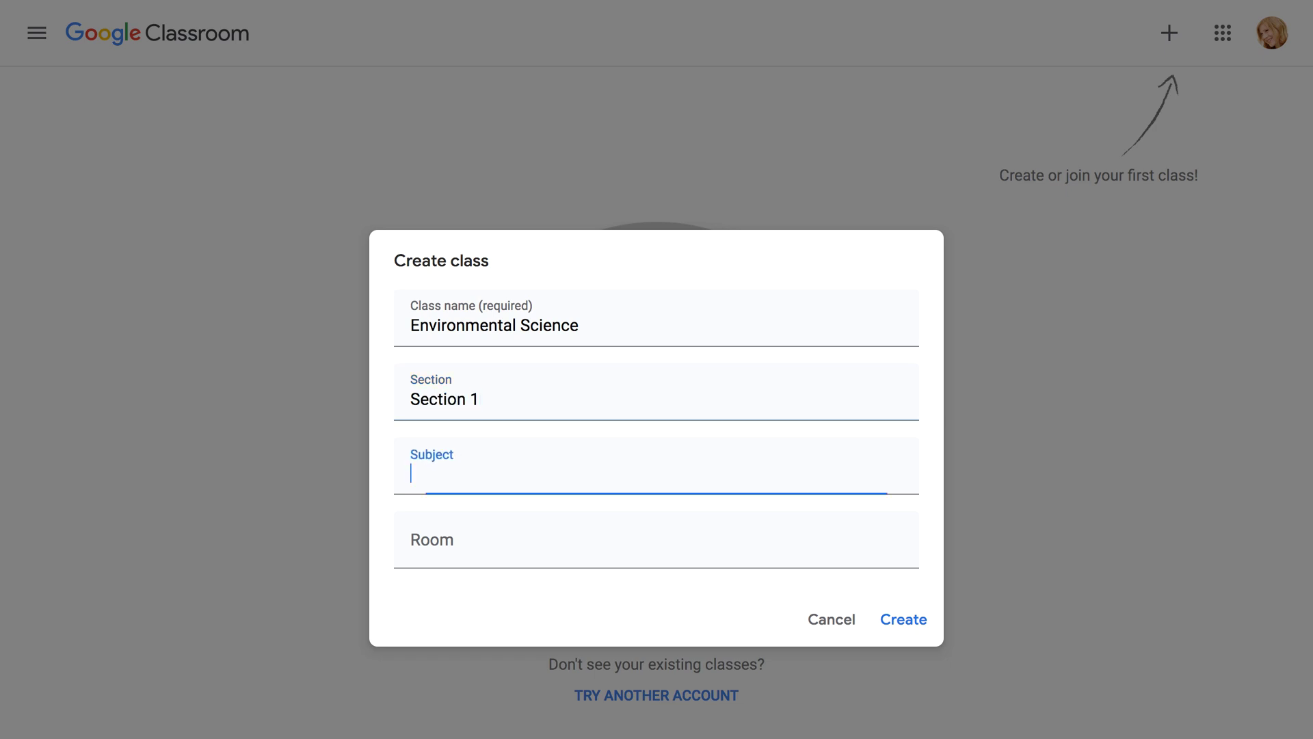
type("Science Lab")
key("Tab")
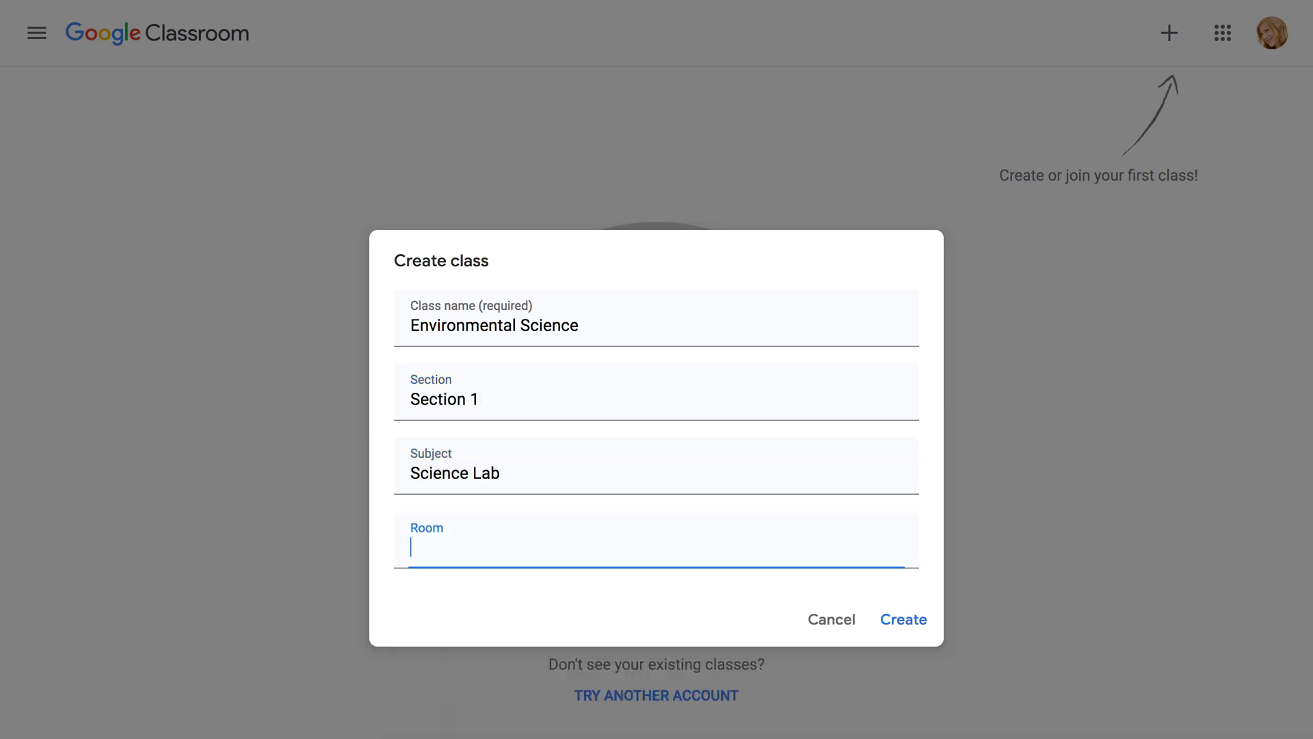
type("237")
left_click(898, 631)
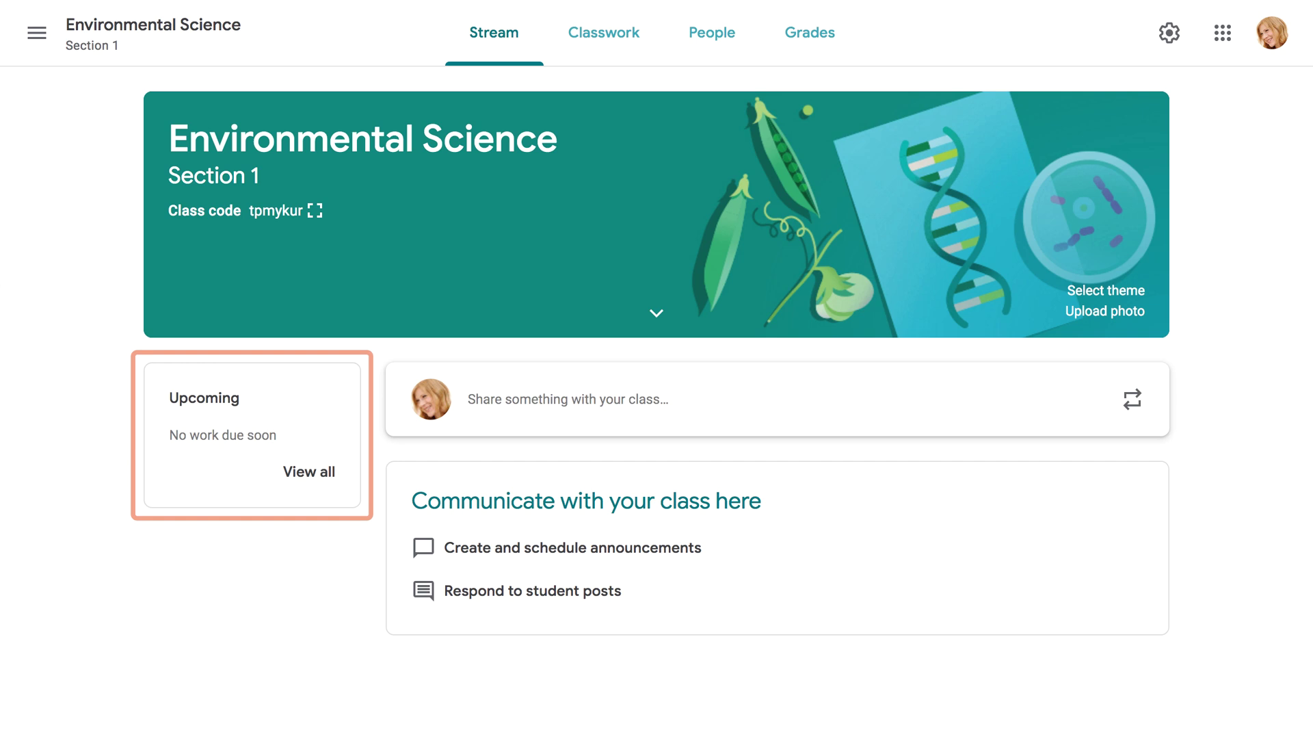
Glance at the class list menu, then browse the Classwork, People and Grades pages.
left_click(37, 34)
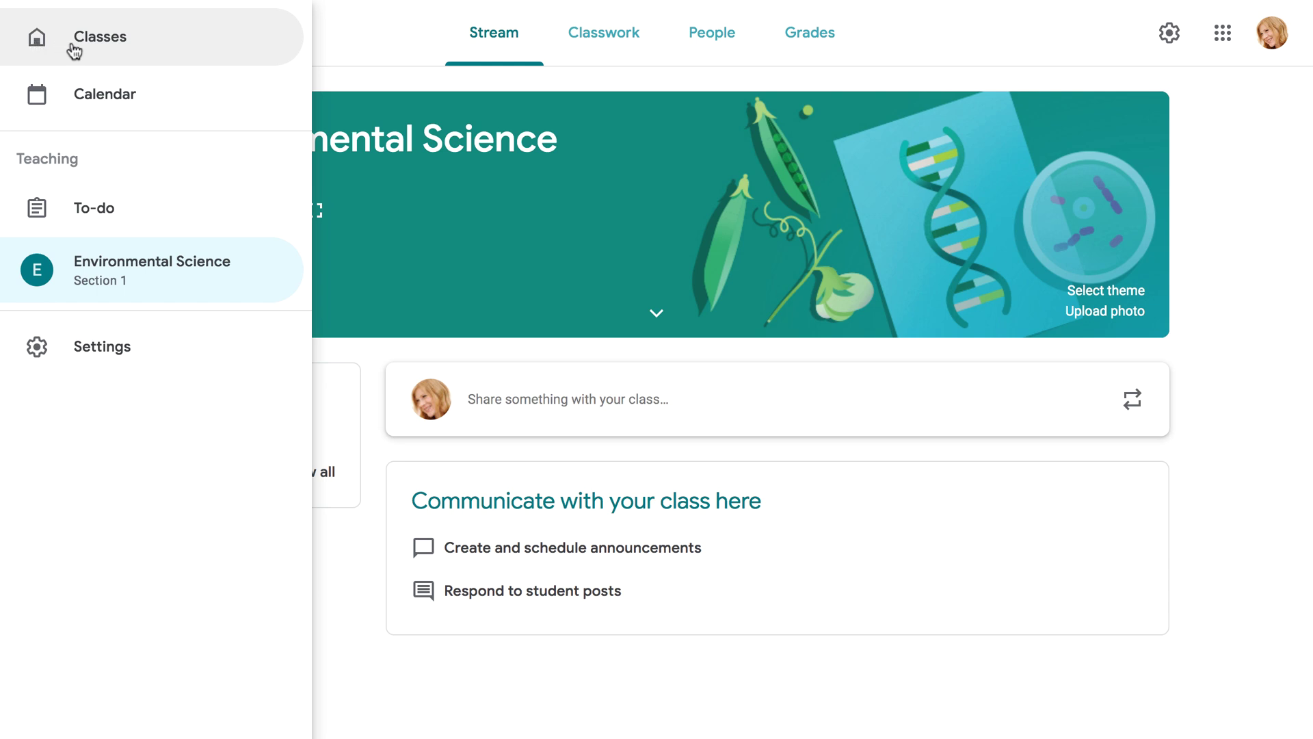
left_click(354, 44)
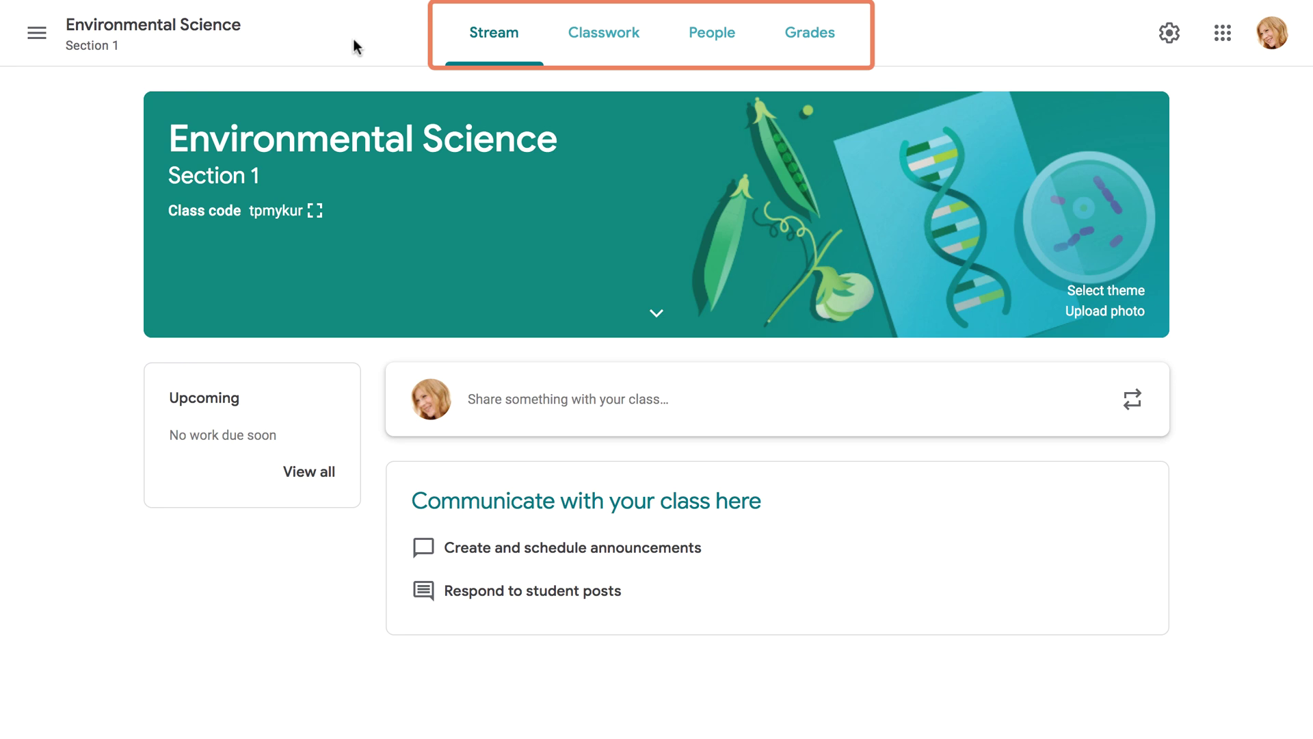
left_click(586, 54)
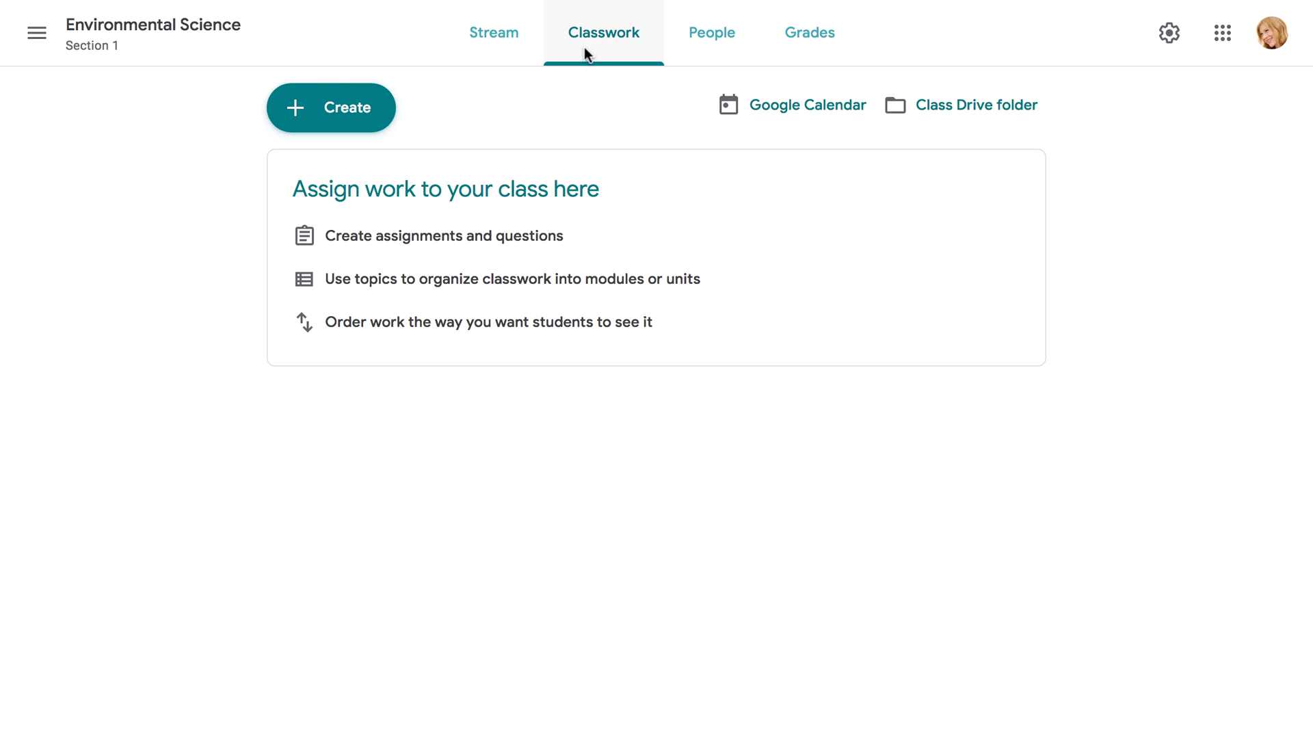
left_click(693, 53)
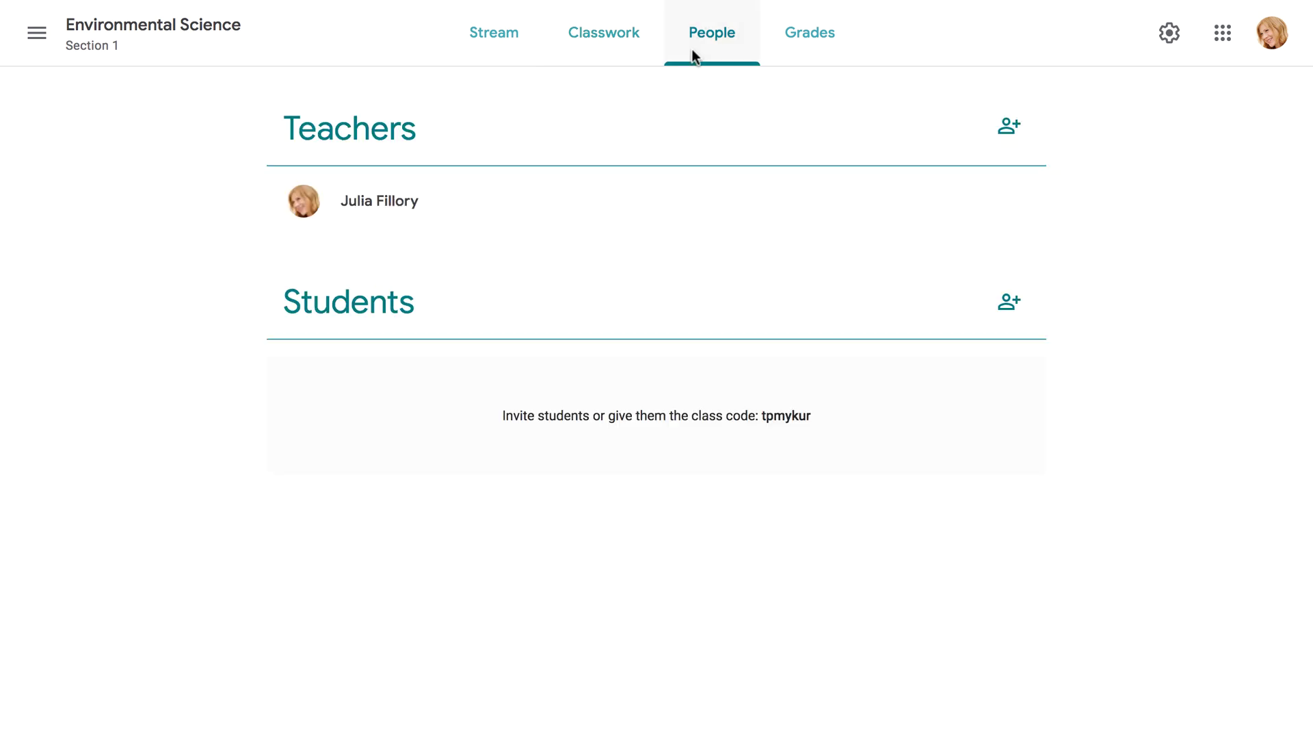
left_click(799, 51)
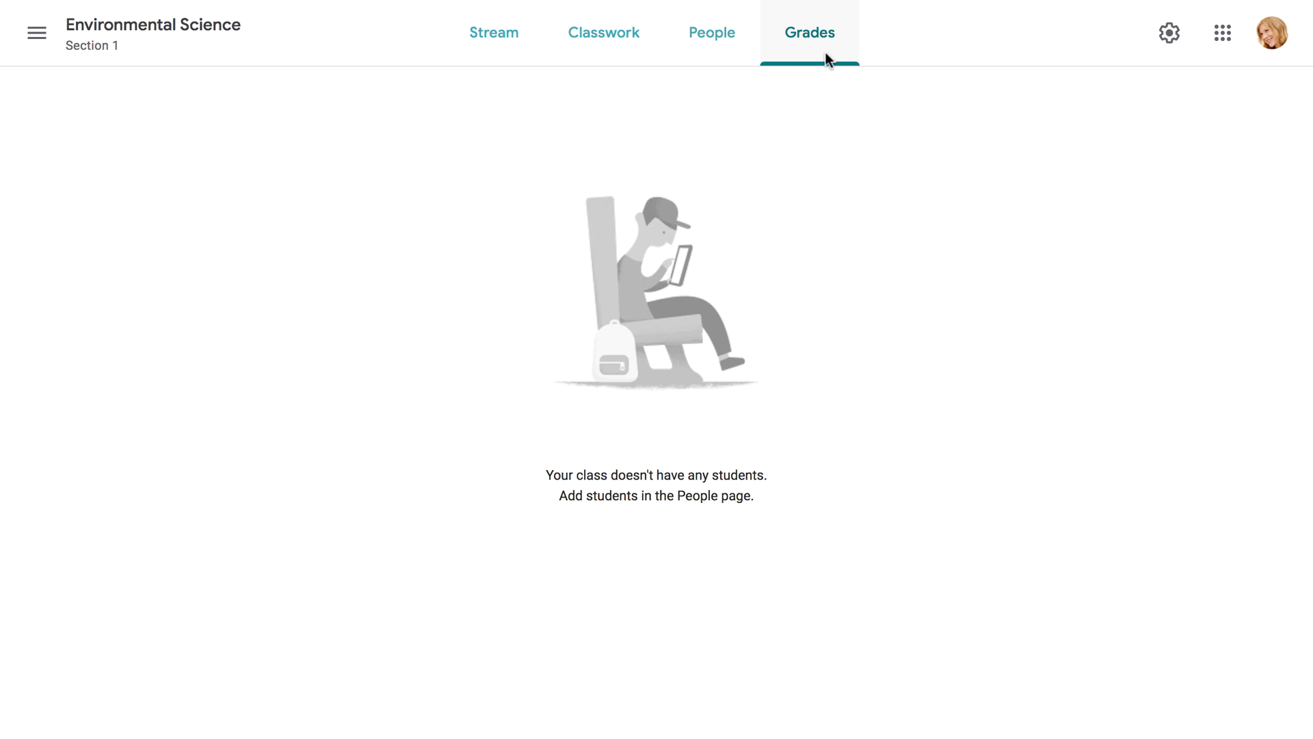
Open Class settings, scroll down, and view the Overall grade calculation choices.
left_click(1168, 33)
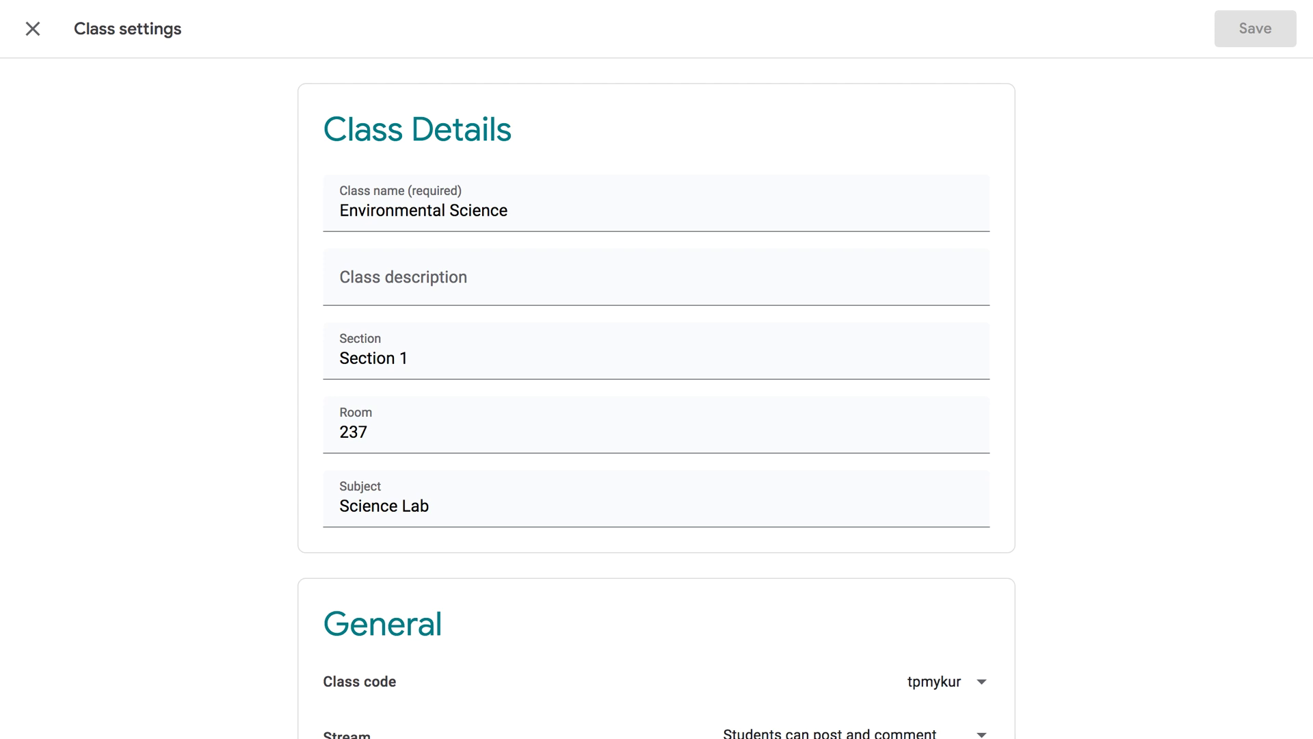
scroll(657, 397, "down", 2)
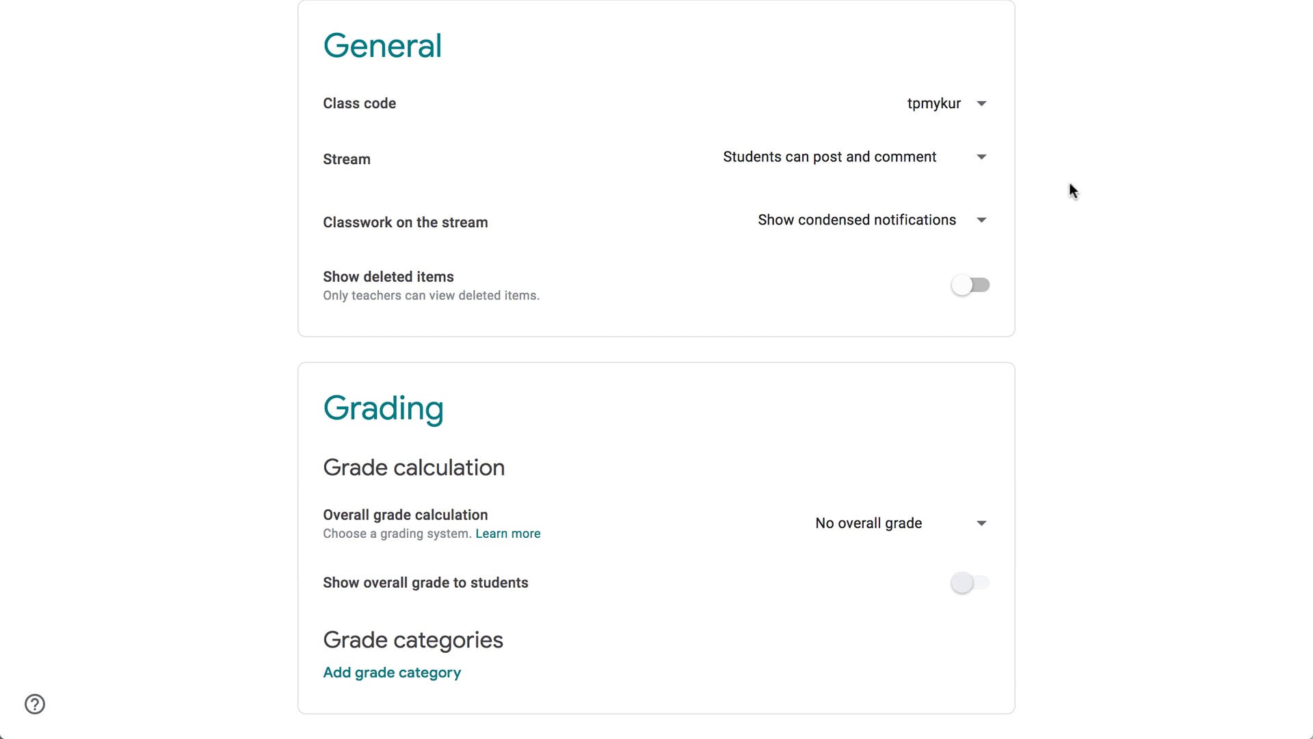
left_click(981, 524)
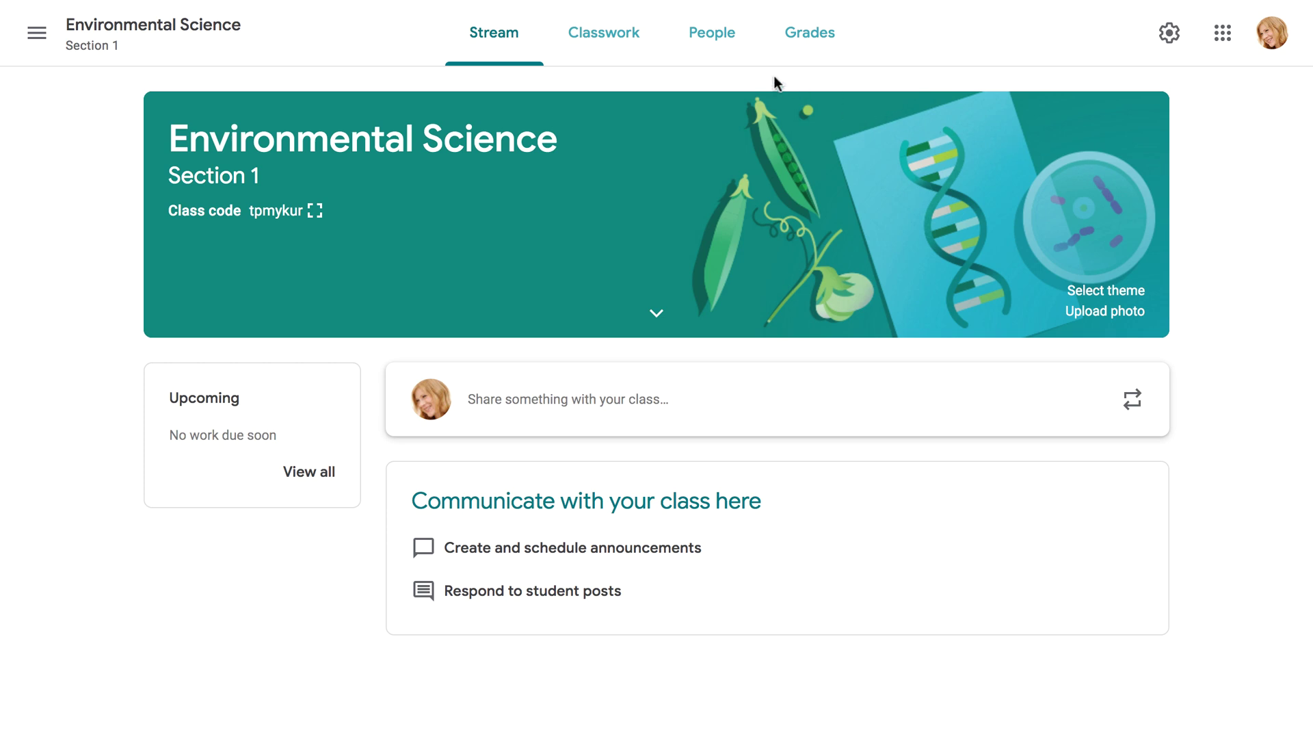
From the People page, enter four students' email addresses and send the invitations.
left_click(716, 65)
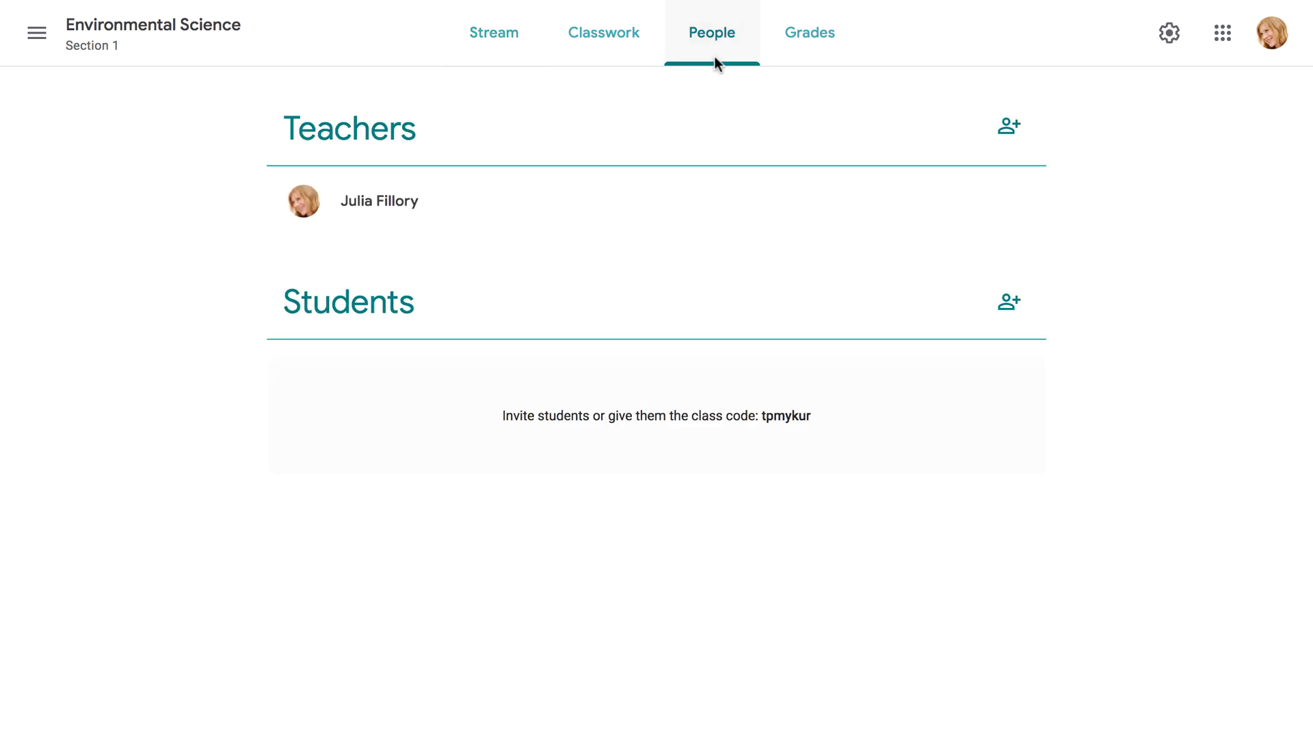
left_click(1010, 305)
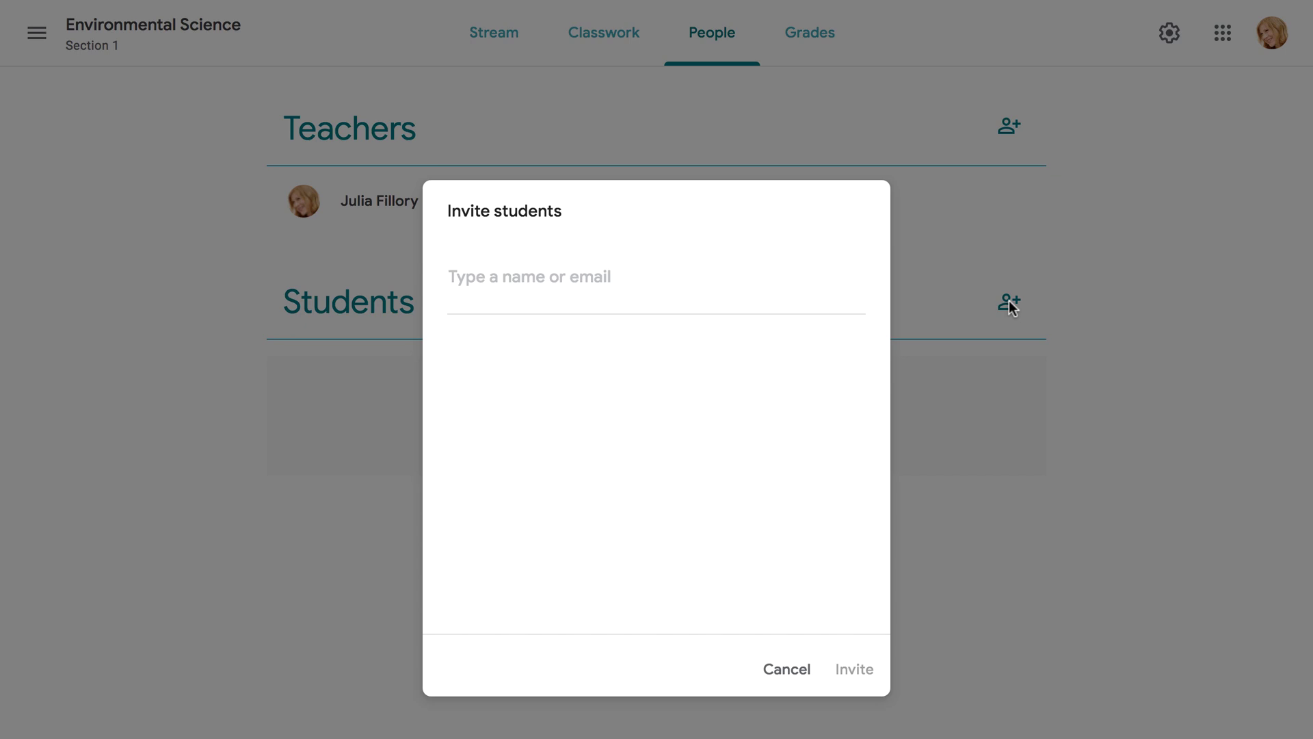
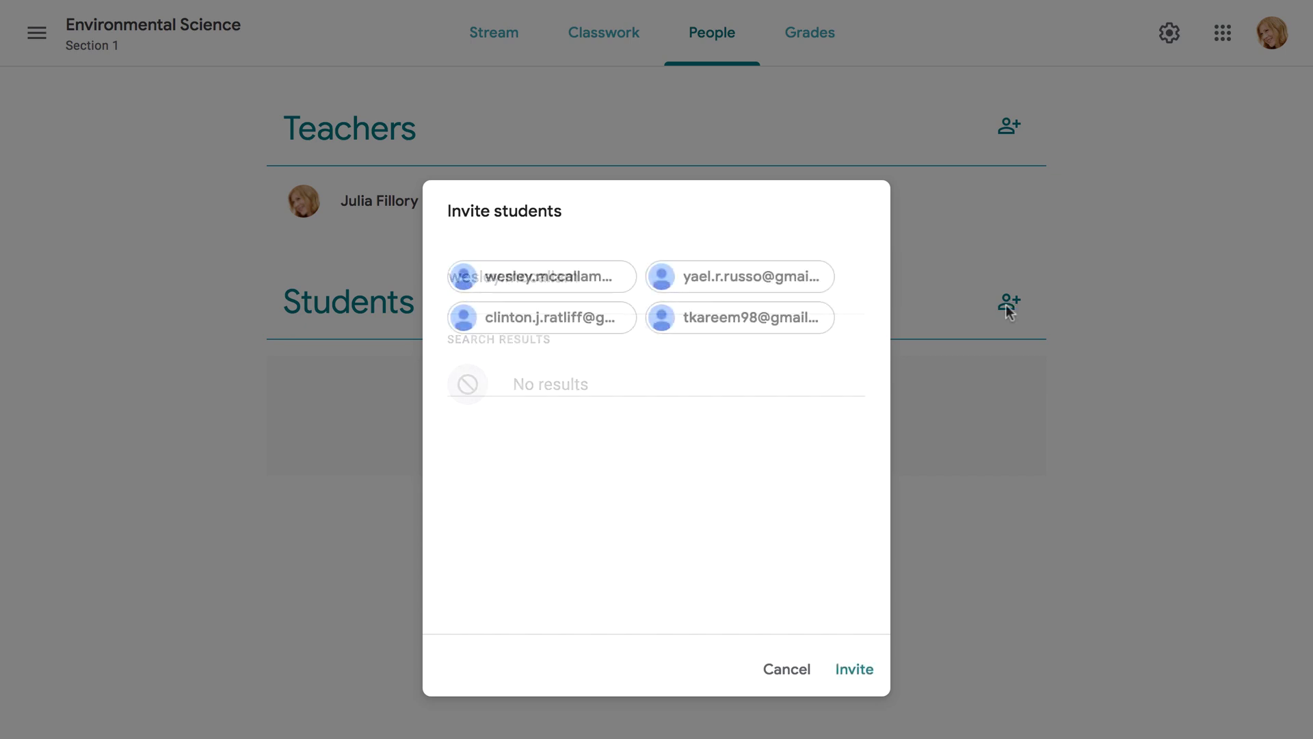
left_click(861, 672)
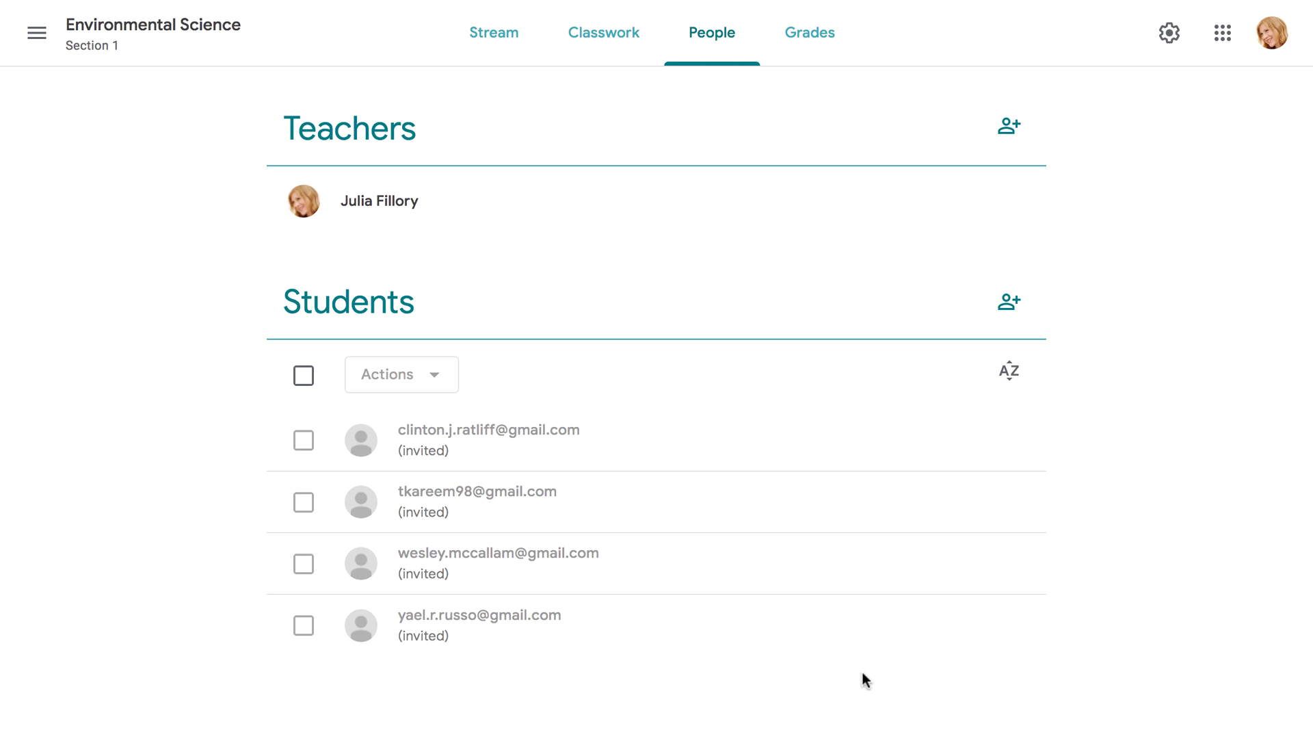
Show the class code enlarged from the Stream page, select it, then close the display.
left_click(491, 54)
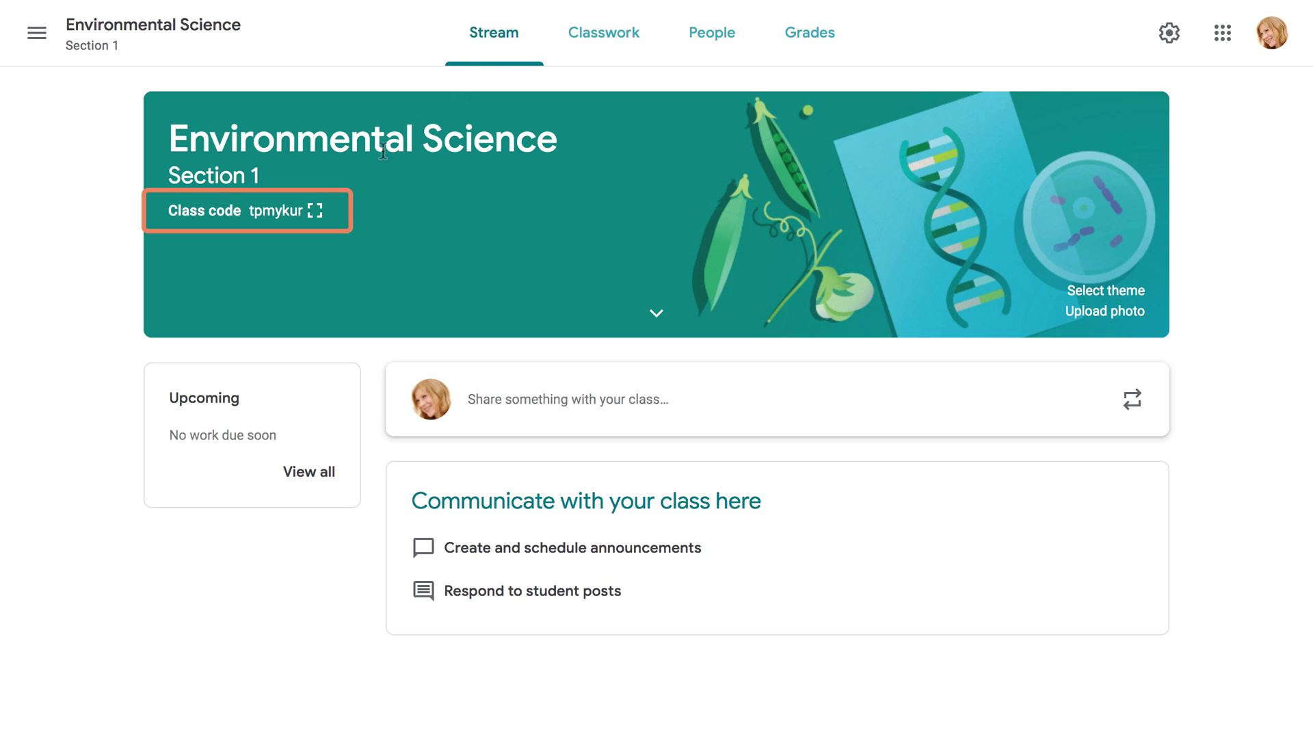
left_click(317, 209)
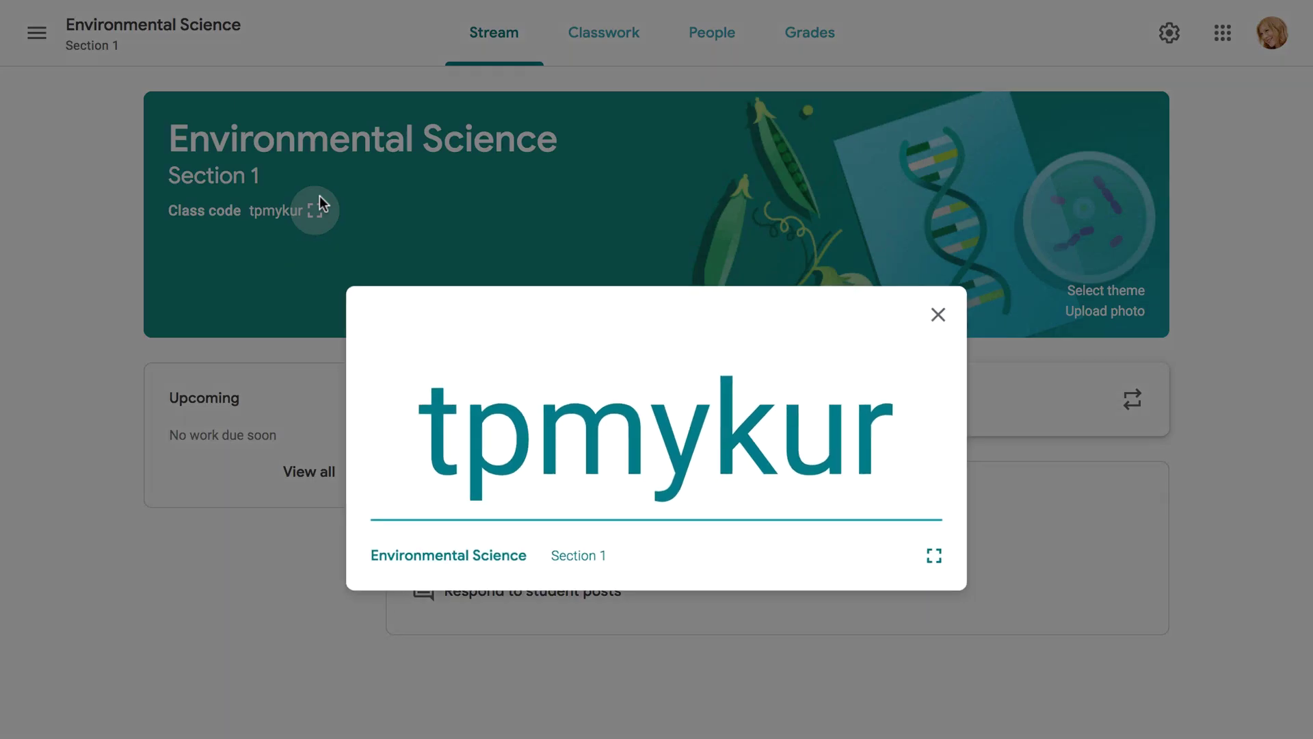
double_click(533, 408)
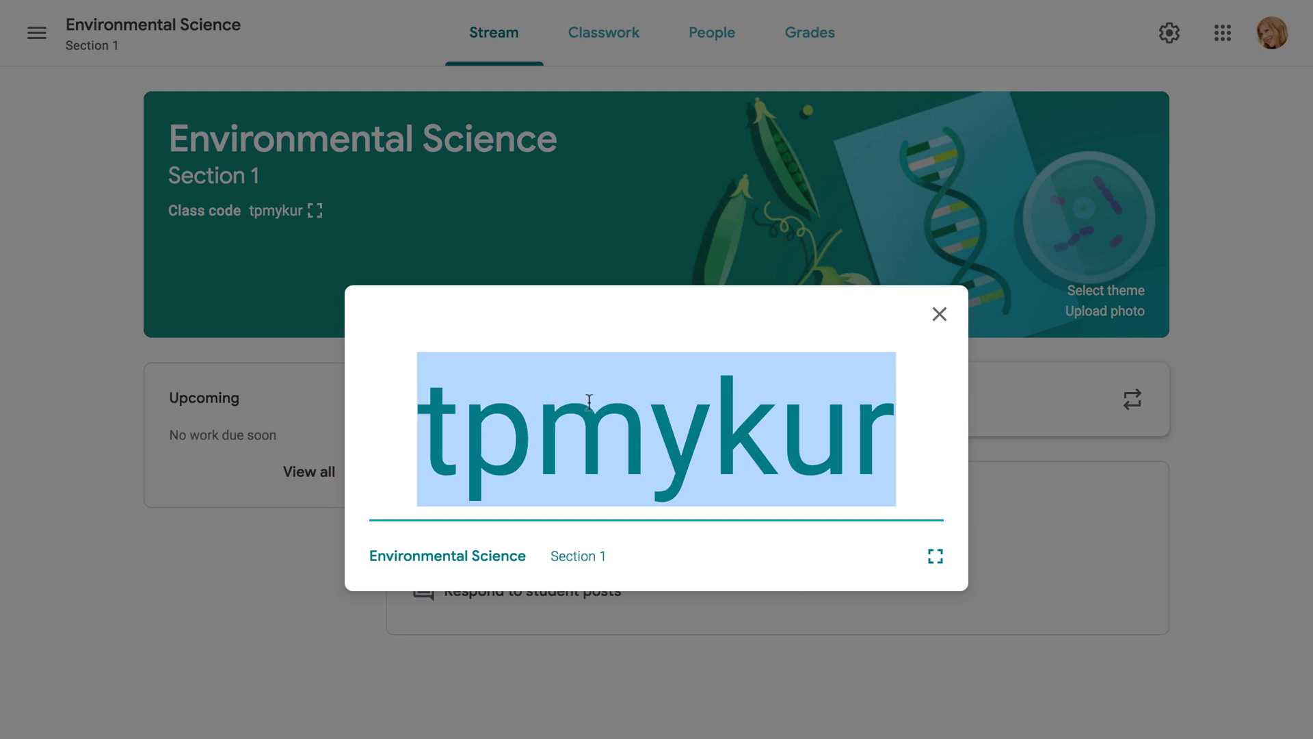
left_click(936, 316)
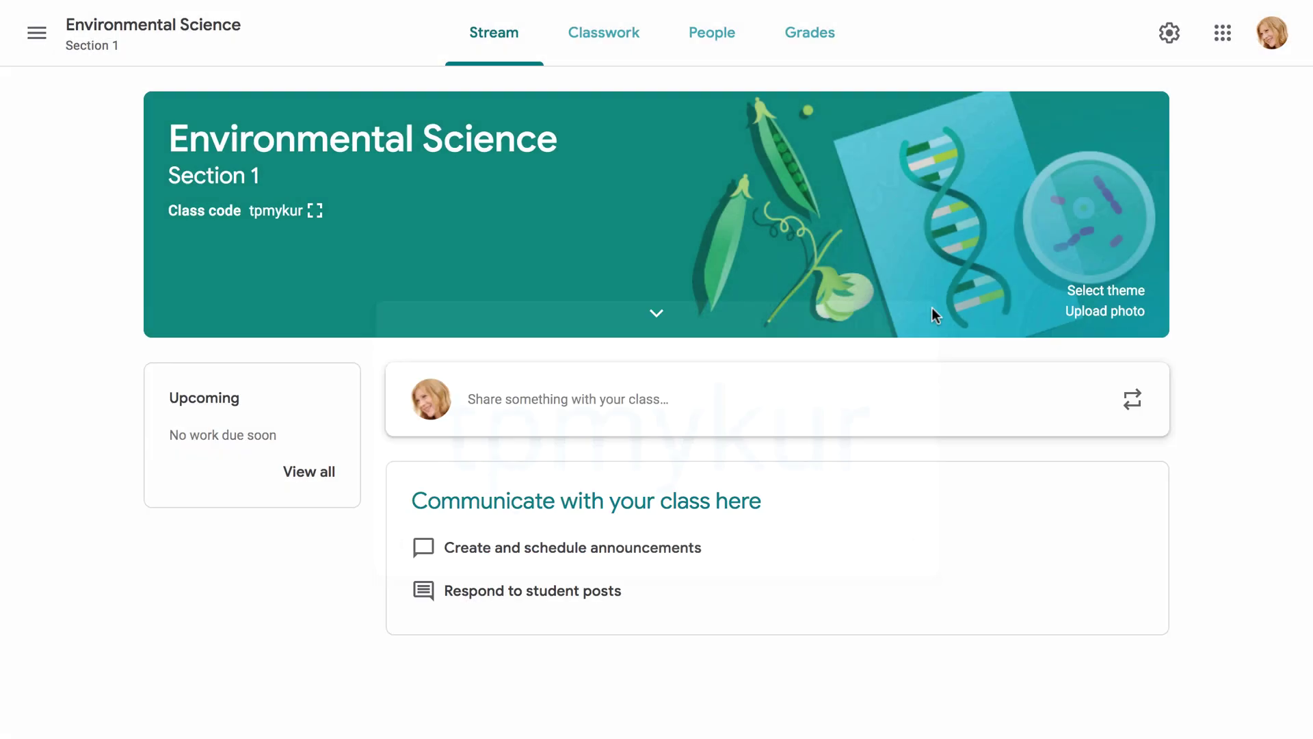